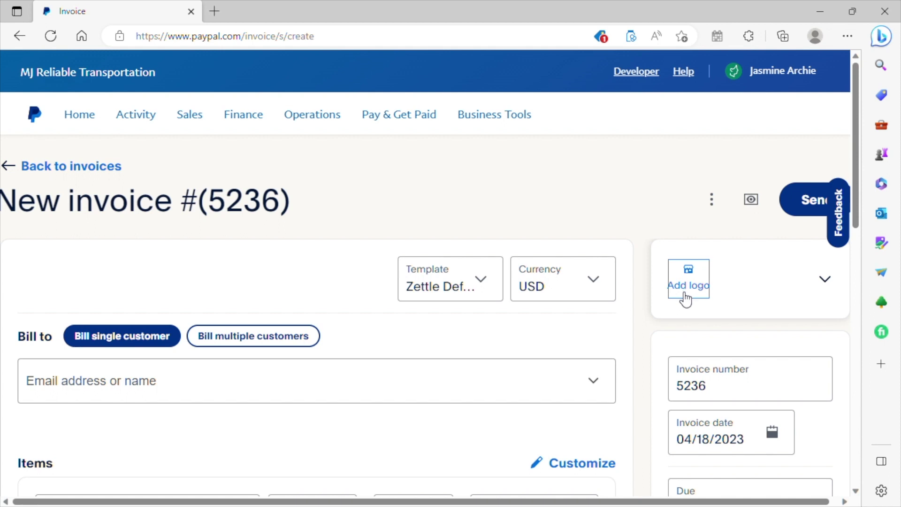
# Start adding a business logo image to new invoice #5236.
pyautogui.click(686, 295)
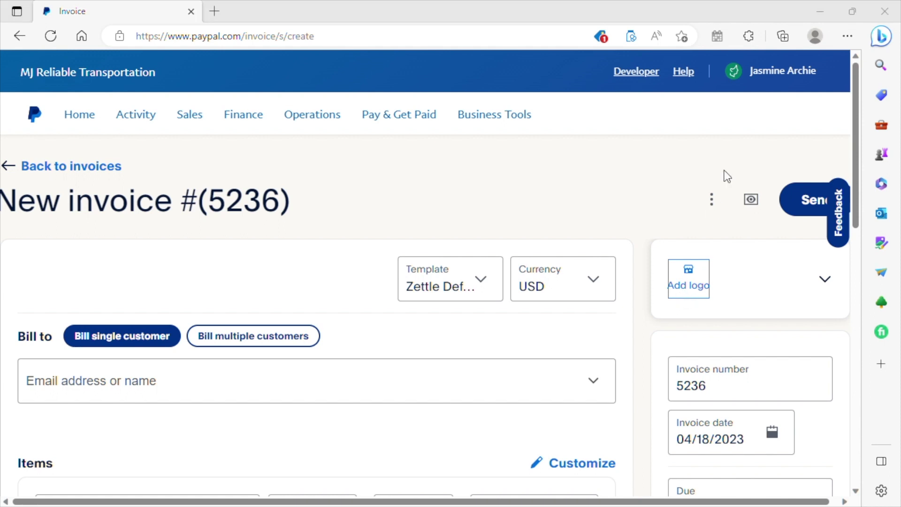
# Cancel the logo file choice and expand the business details card.
pyautogui.press('Escape')
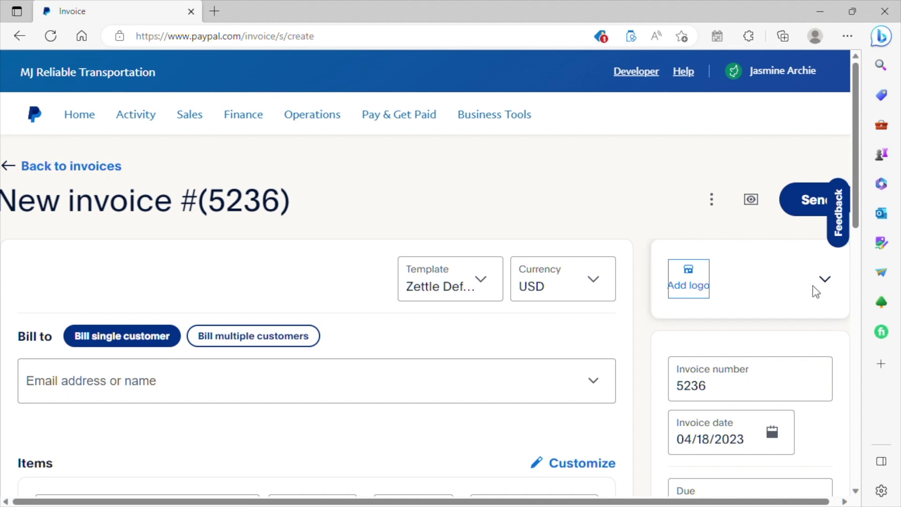
pyautogui.click(826, 281)
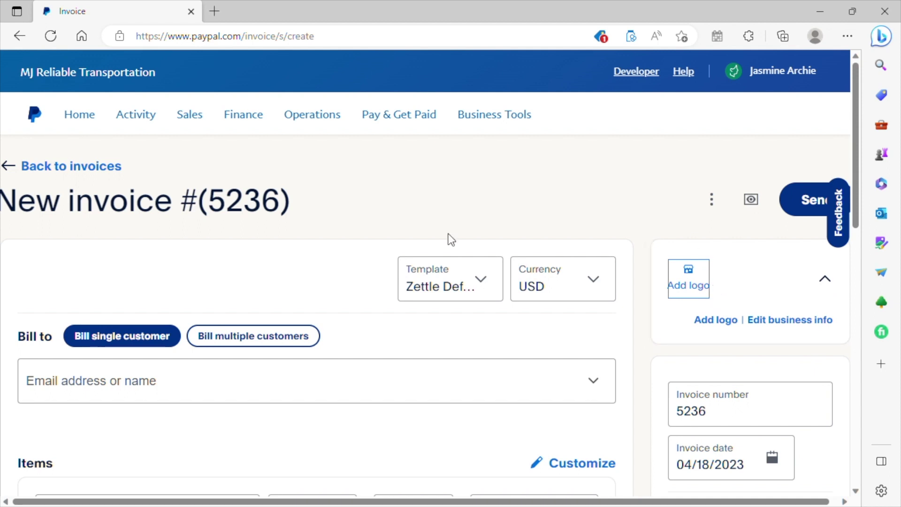
pyautogui.click(465, 293)
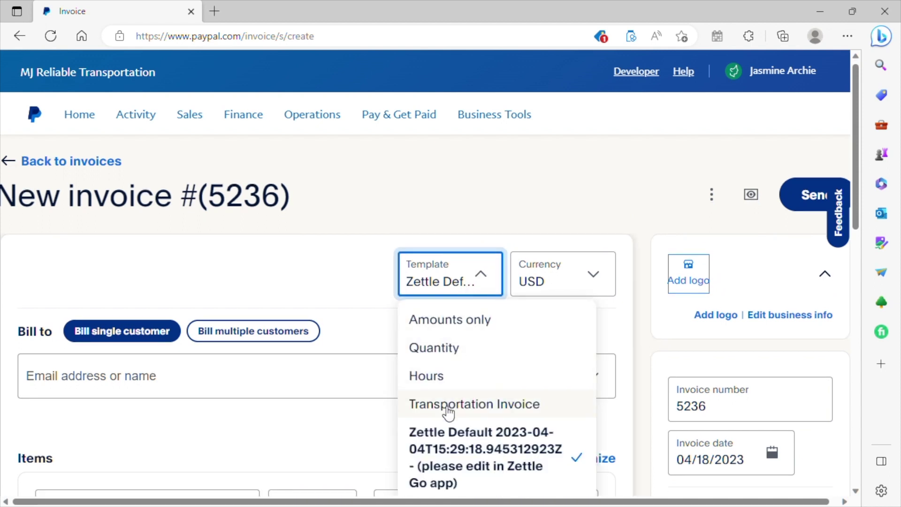
# Apply the Transportation Invoice template to invoice #5236.
pyautogui.click(448, 413)
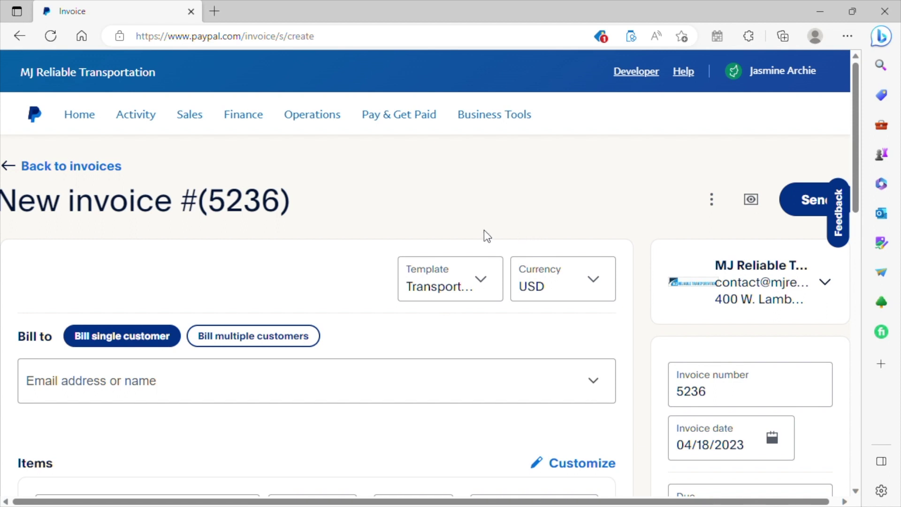
pyautogui.click(180, 387)
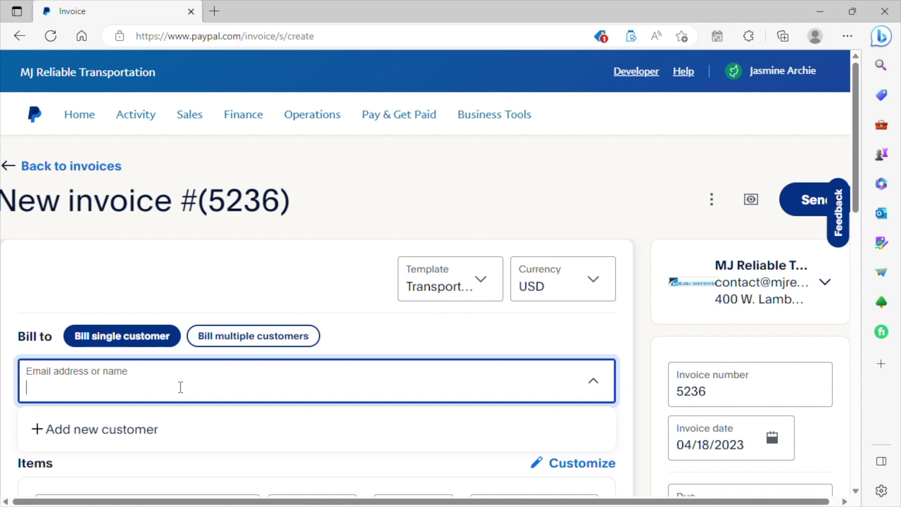
# Enter the customer's e-mail address in the Bill to field.
pyautogui.write('1234@')
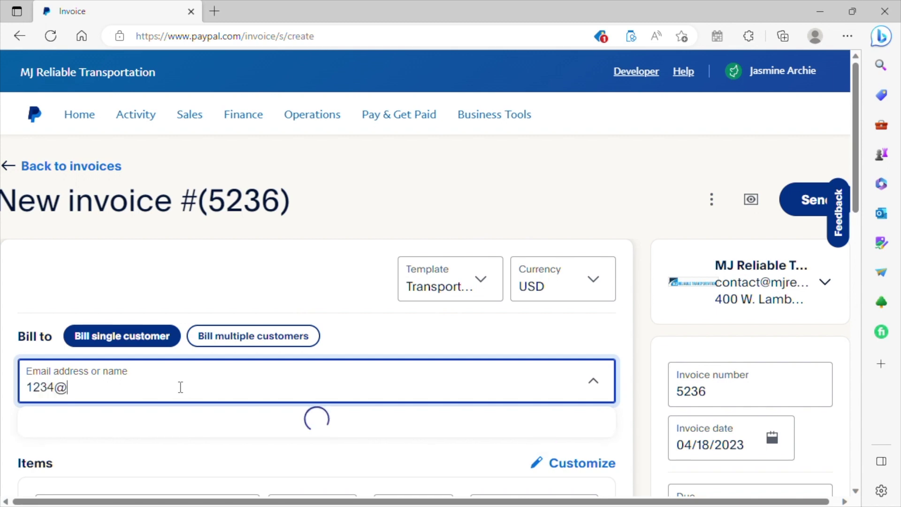
pyautogui.write('gmail.com')
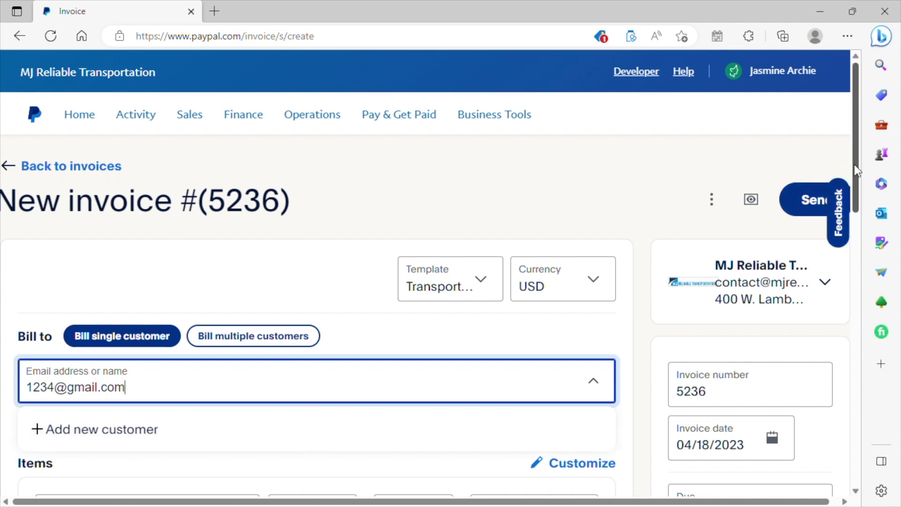
pyautogui.moveTo(854, 164); pyautogui.dragTo(853, 212)
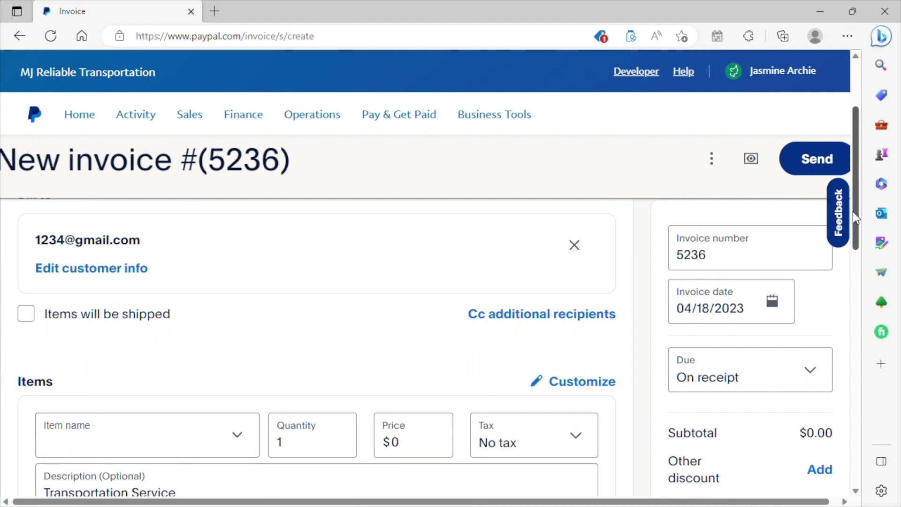
# Commit the customer's e-mail and scroll down to the Items section.
pyautogui.moveTo(852, 212); pyautogui.dragTo(852, 215)
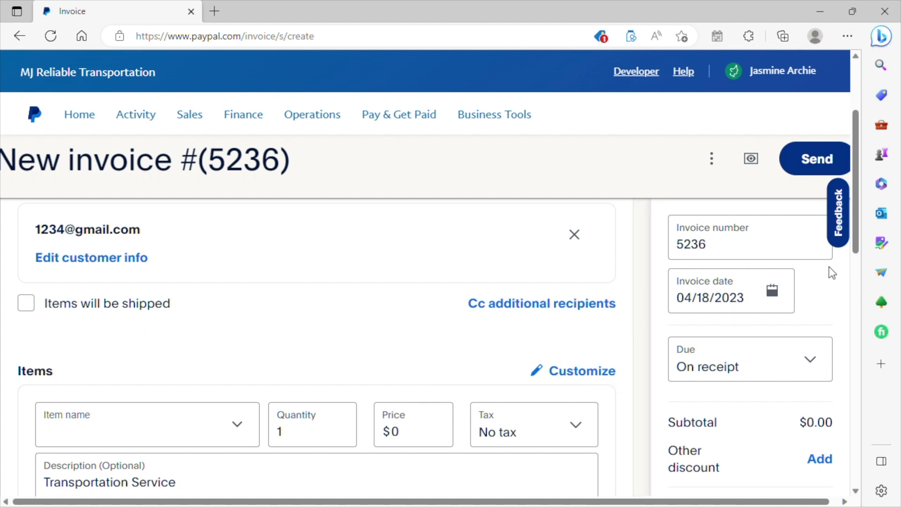
pyautogui.moveTo(859, 244); pyautogui.dragTo(854, 275)
# Name the first line item 'Round Trip'.
pyautogui.click(108, 326)
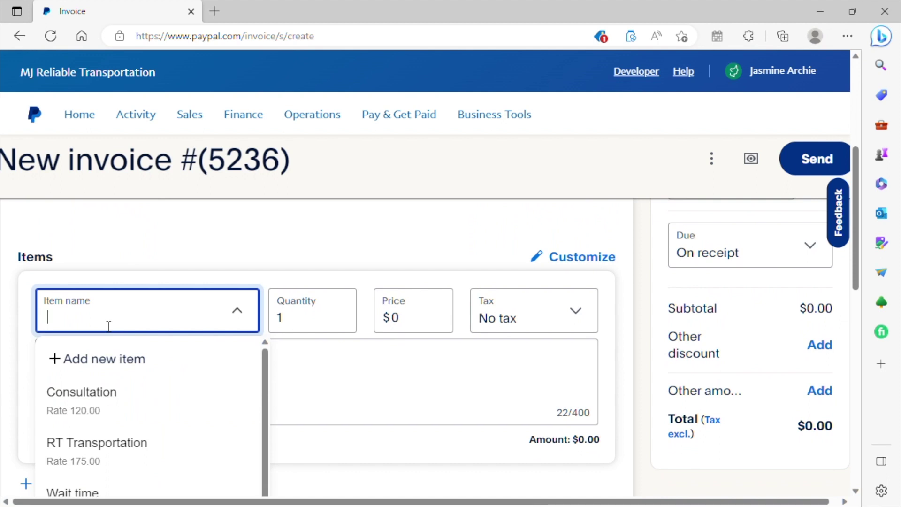
pyautogui.write('Rou')
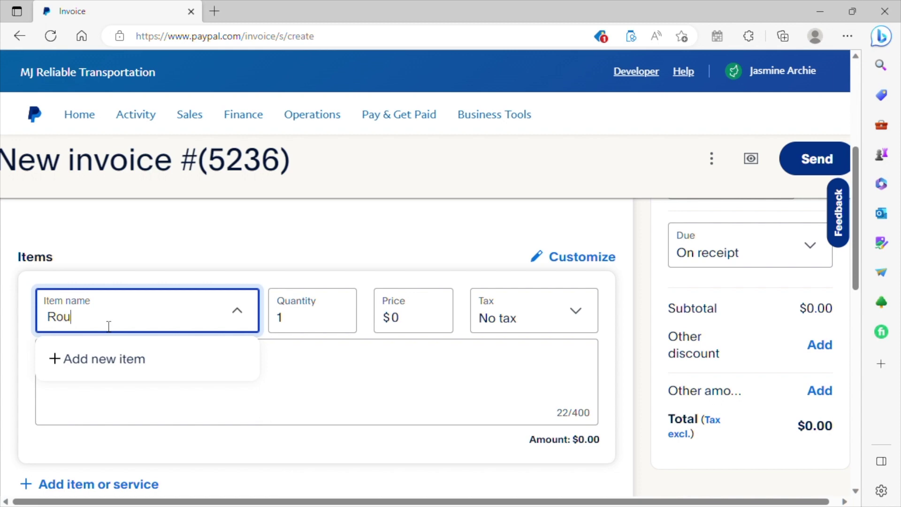
pyautogui.write('nd Trip')
pyautogui.click(298, 388)
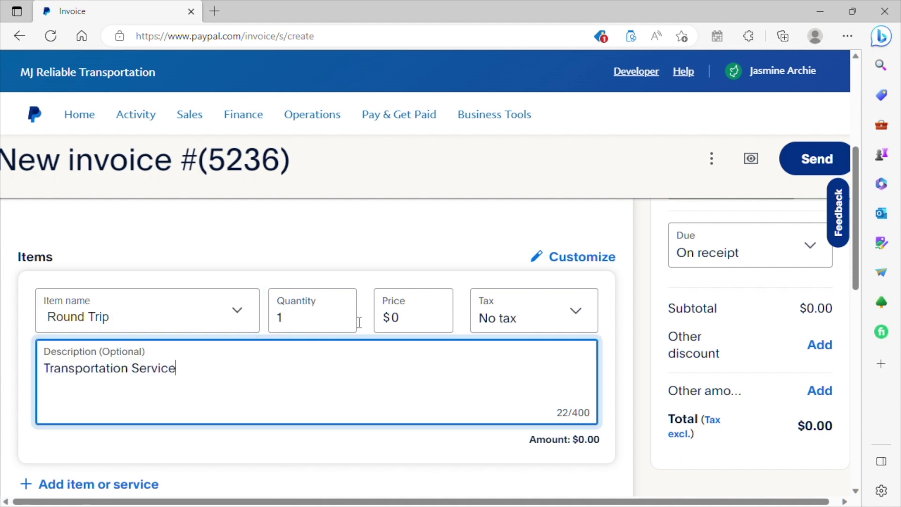
# Set the Round Trip price to $275 and append ' - ' to its description.
pyautogui.click(421, 327)
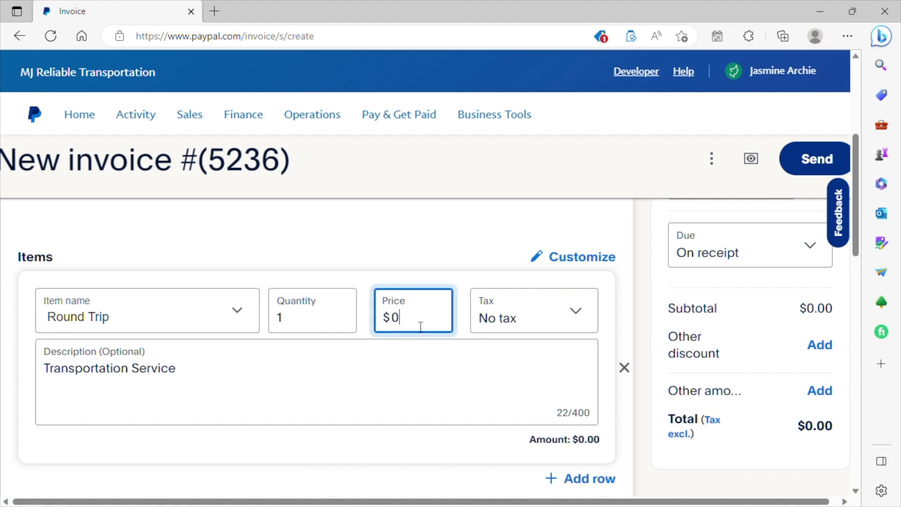
pyautogui.press('BackSpace')
pyautogui.write('1')
pyautogui.press('BackSpace')
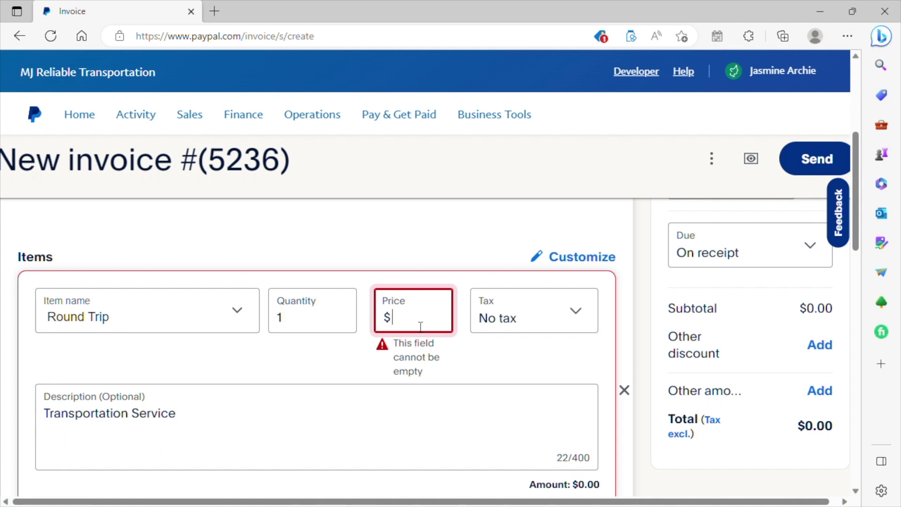
pyautogui.write('275')
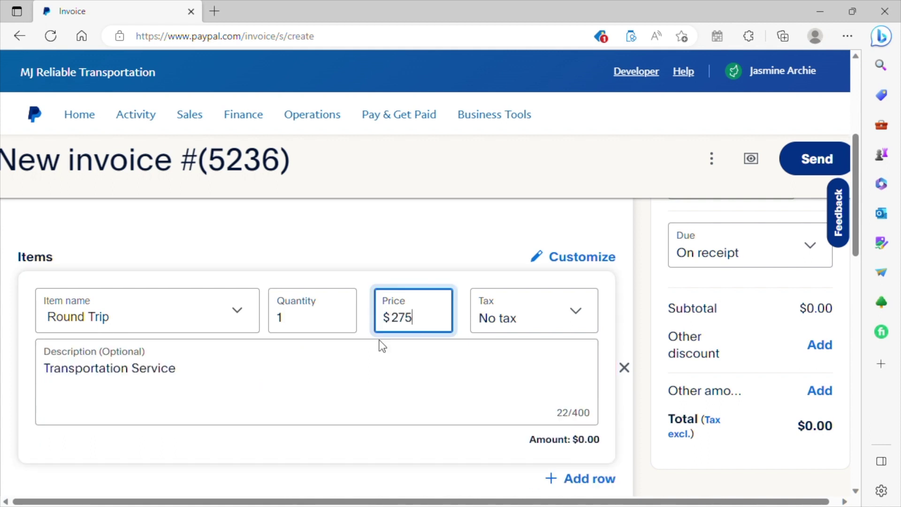
pyautogui.click(321, 369)
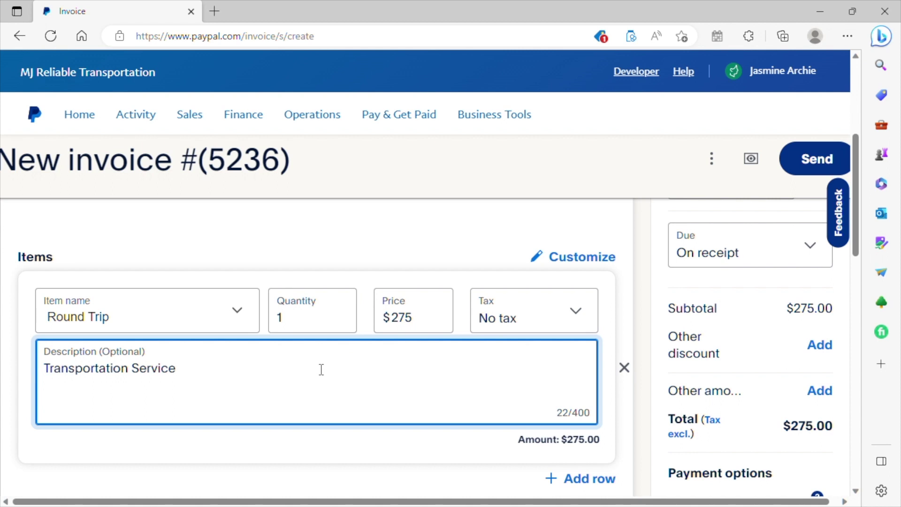
pyautogui.write('-')
# Extend the description with '4/21/23 - Pick up and drop off address'.
pyautogui.write('4/212')
pyautogui.press('BackSpace')
pyautogui.write('/23 - Pick u')
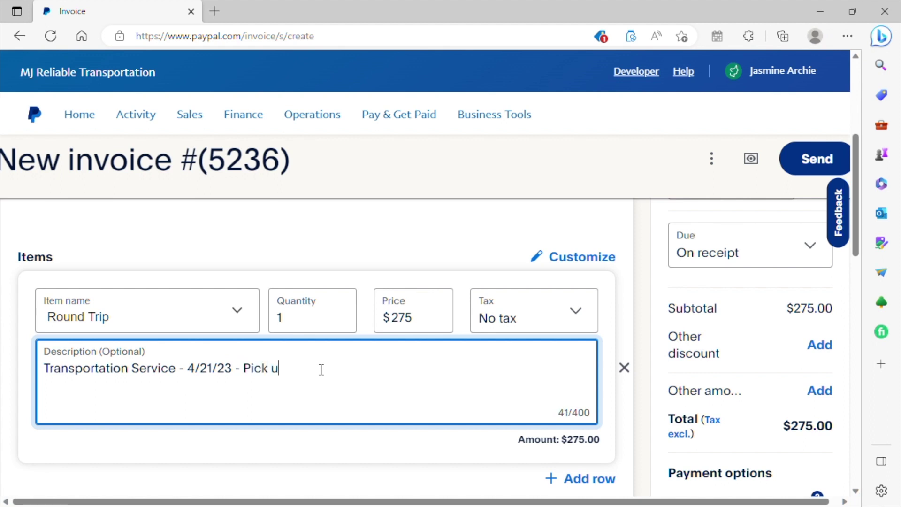
pyautogui.write('p and ')
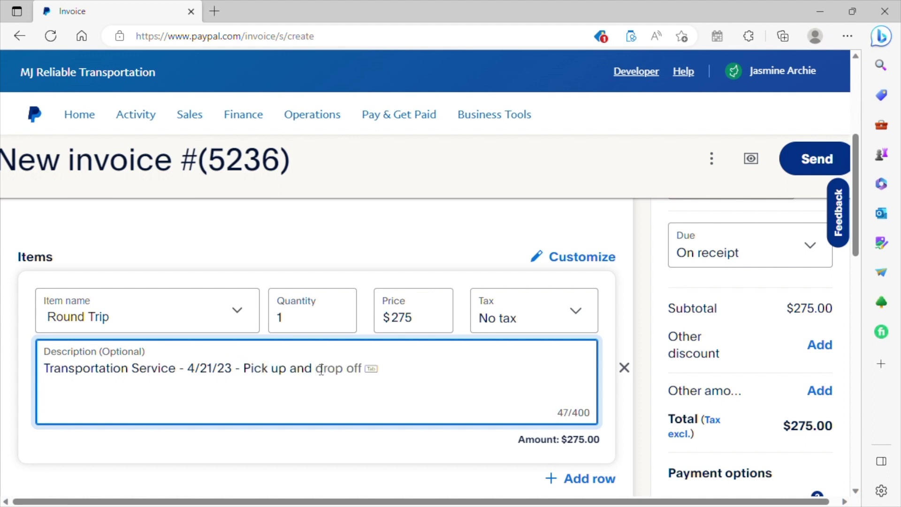
pyautogui.write('drop off')
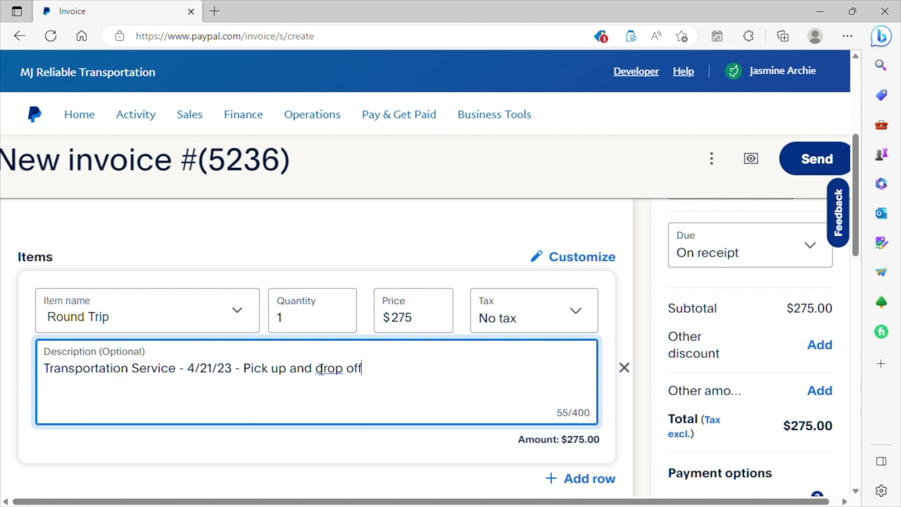
pyautogui.write(' address')
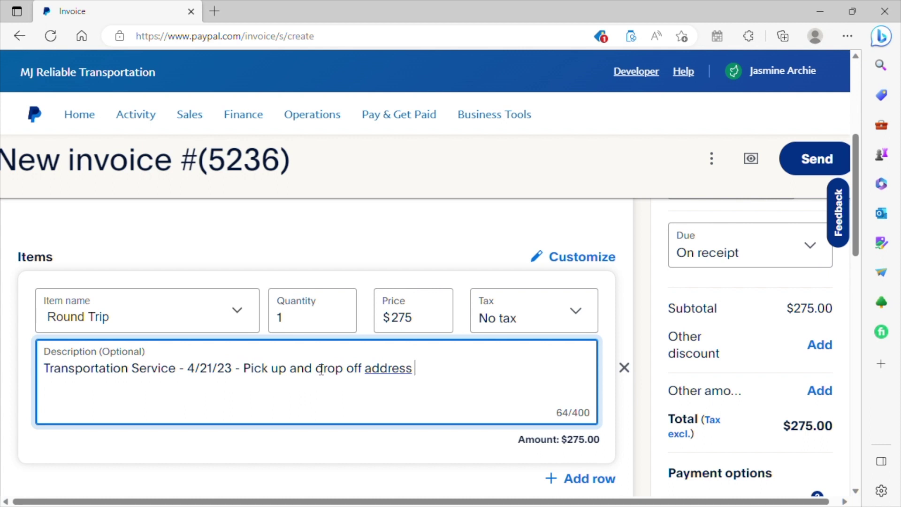
# Insert 'Pick up time' before 'Pick up and drop off address' in the description.
pyautogui.click(244, 373)
pyautogui.press('BackSpace')
pyautogui.write('t')
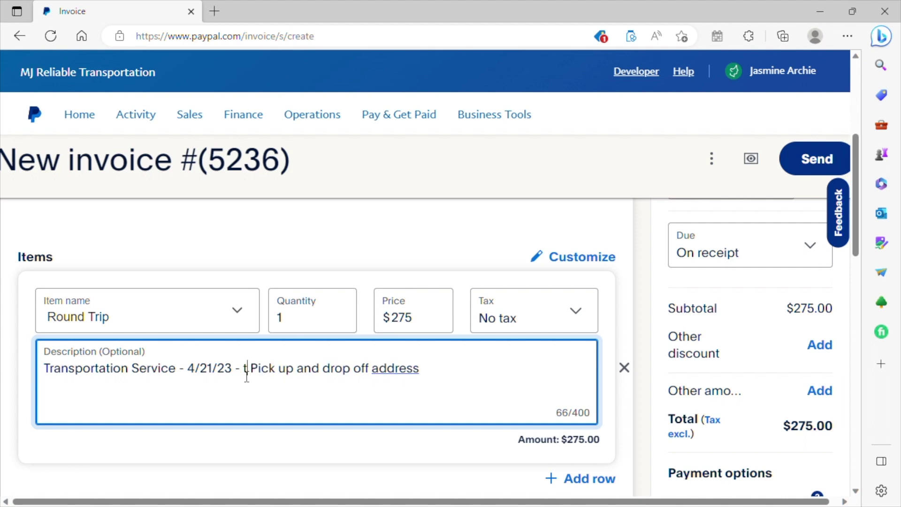
pyautogui.press('BackSpace')
pyautogui.write('Pick ')
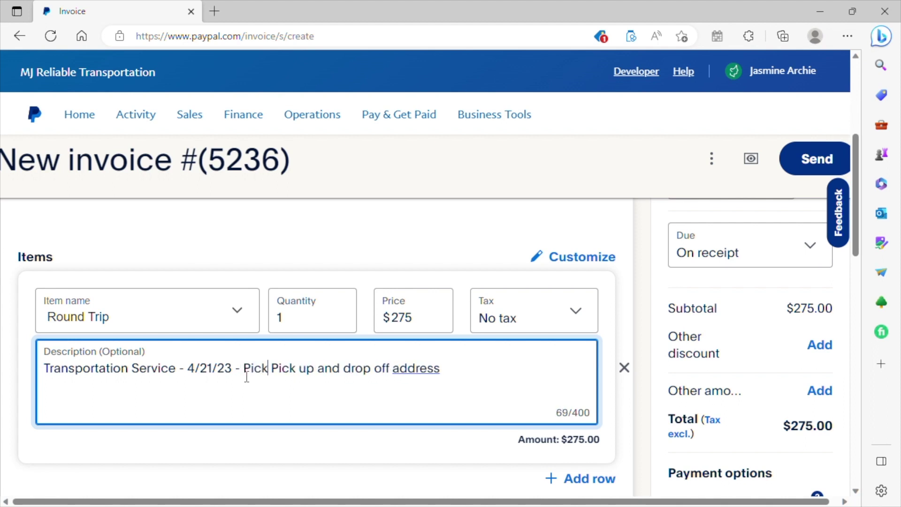
pyautogui.write('up tim ')
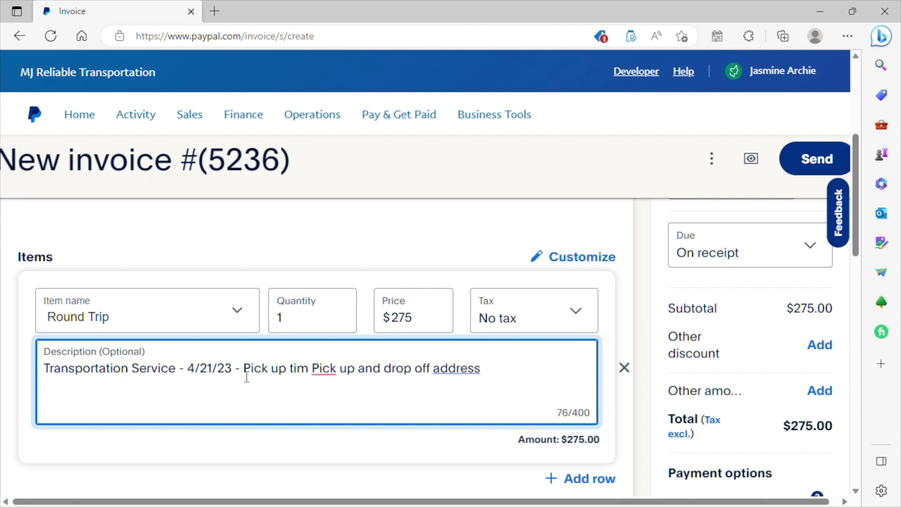
pyautogui.write('e')
pyautogui.press('BackSpace')
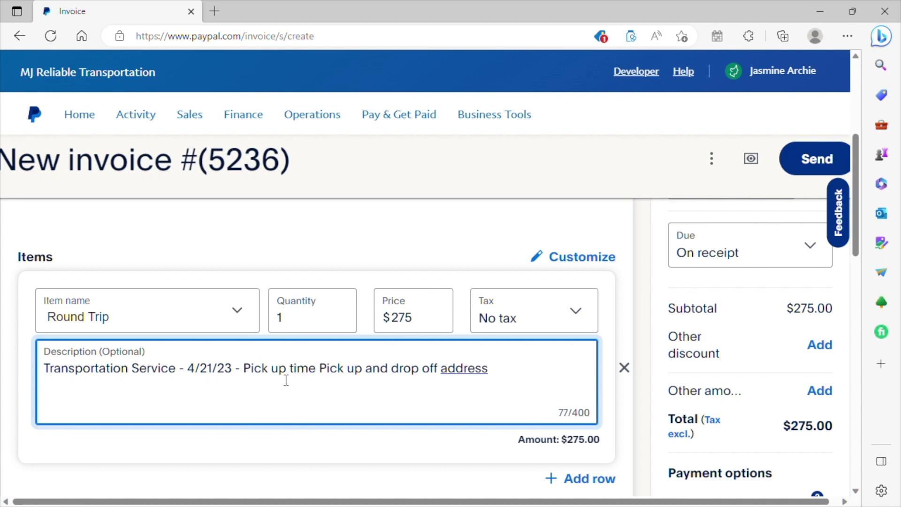
pyautogui.click(501, 372)
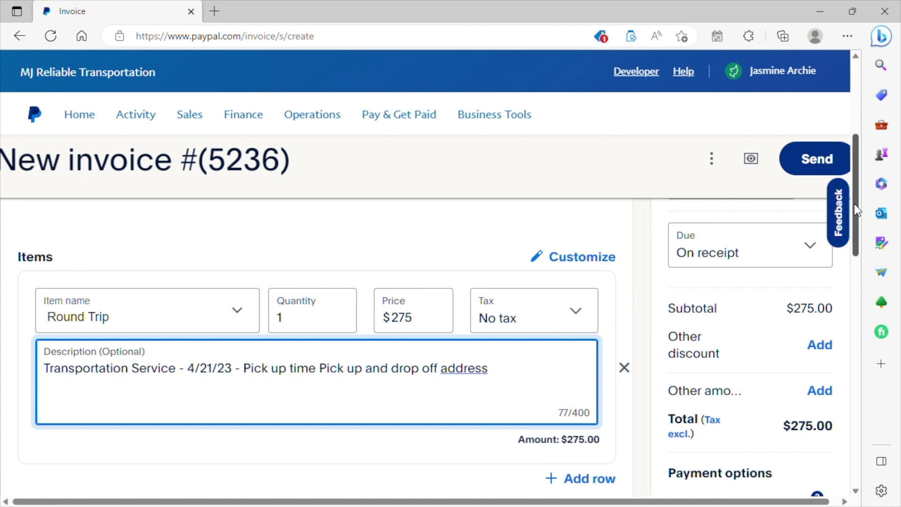
pyautogui.moveTo(854, 204); pyautogui.dragTo(856, 319)
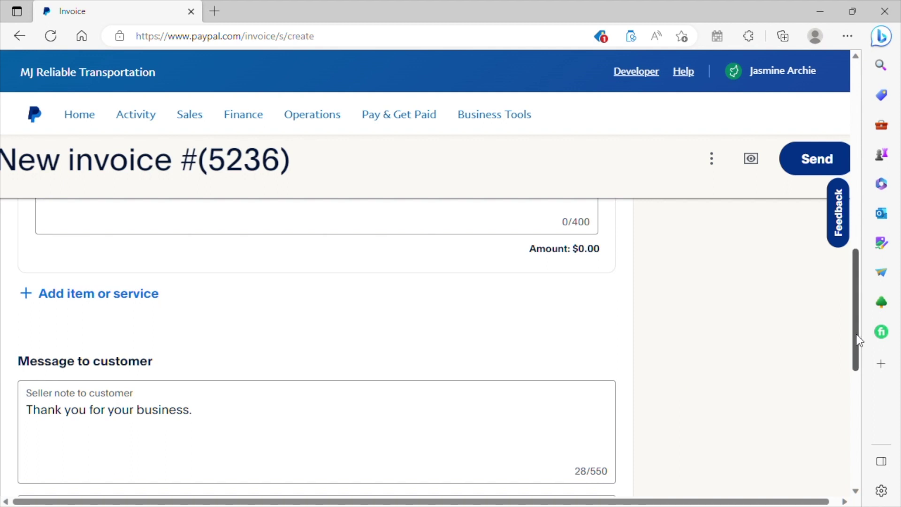
pyautogui.moveTo(857, 336); pyautogui.dragTo(853, 387)
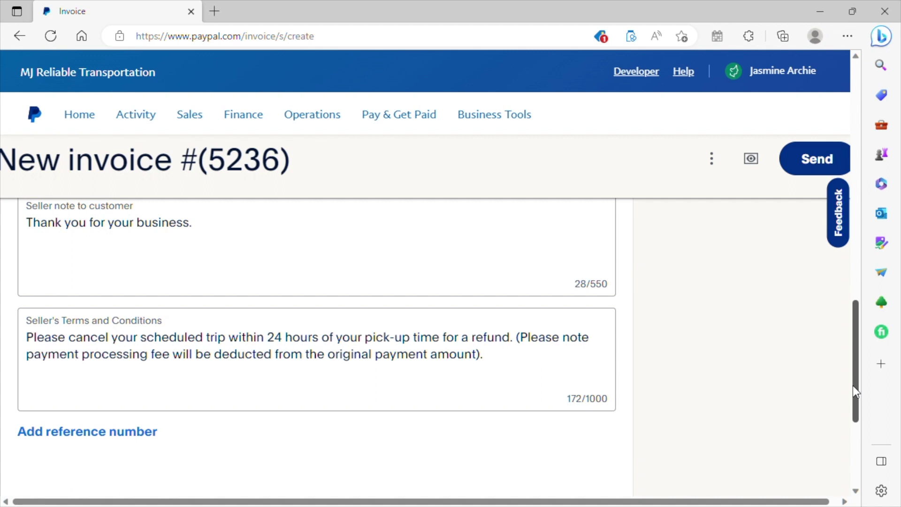
pyautogui.moveTo(853, 385); pyautogui.dragTo(858, 202)
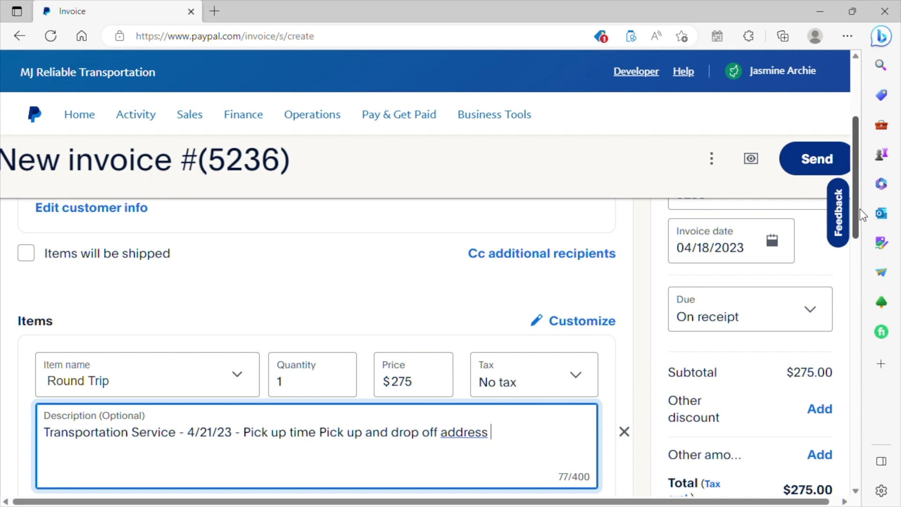
pyautogui.moveTo(860, 212); pyautogui.dragTo(858, 158)
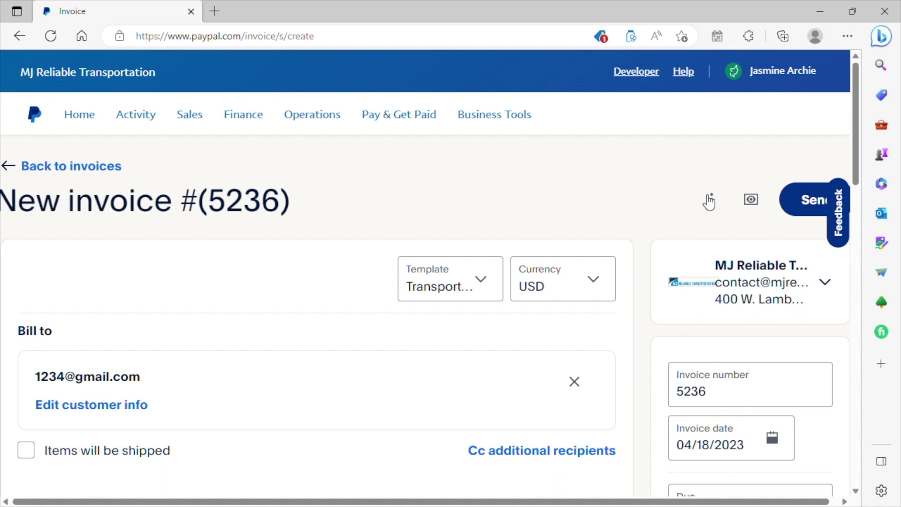
pyautogui.click(757, 207)
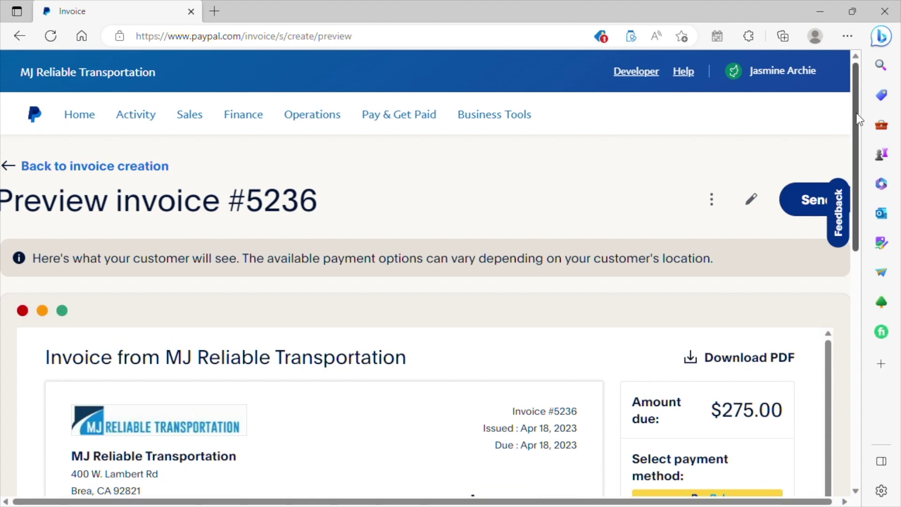
# Scroll through the invoice #5236 preview showing Round Trip at $275.00 total.
pyautogui.moveTo(859, 120); pyautogui.dragTo(838, 254)
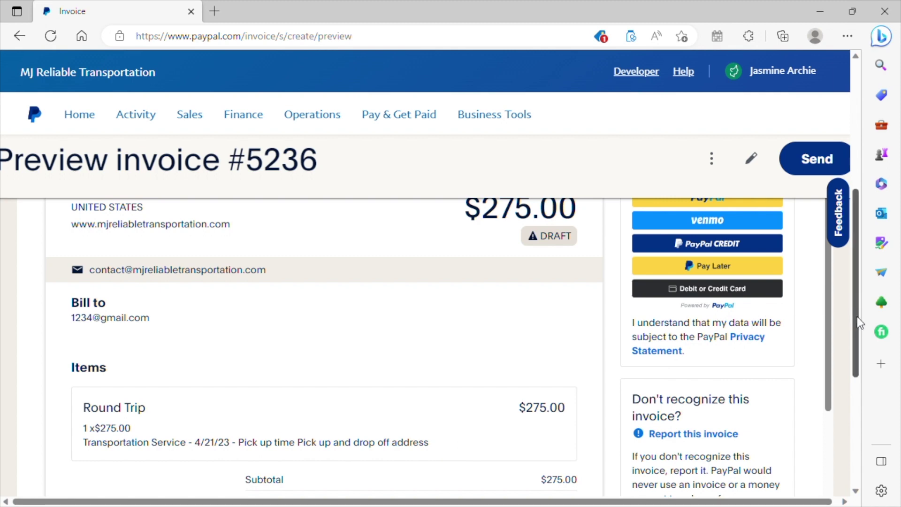
pyautogui.scroll(-1, 826, 329)
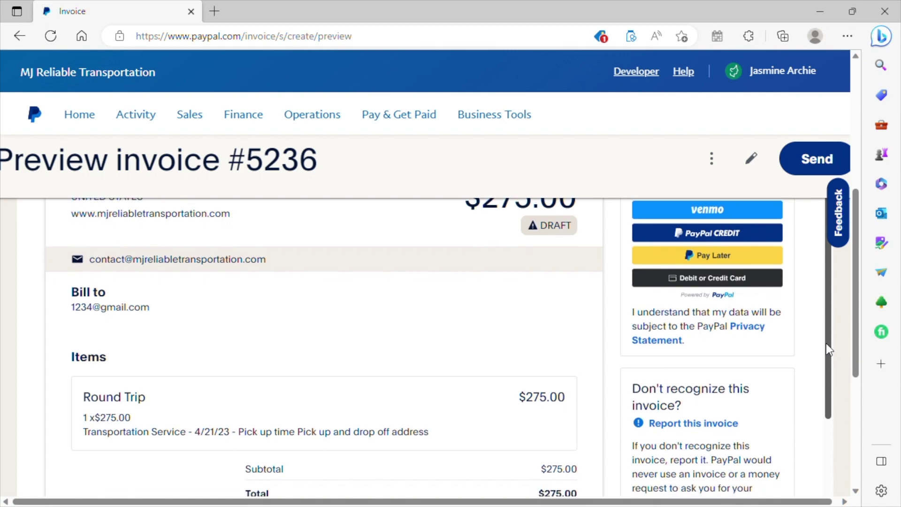
pyautogui.scroll(1, 826, 343)
pyautogui.moveTo(853, 311); pyautogui.dragTo(848, 240)
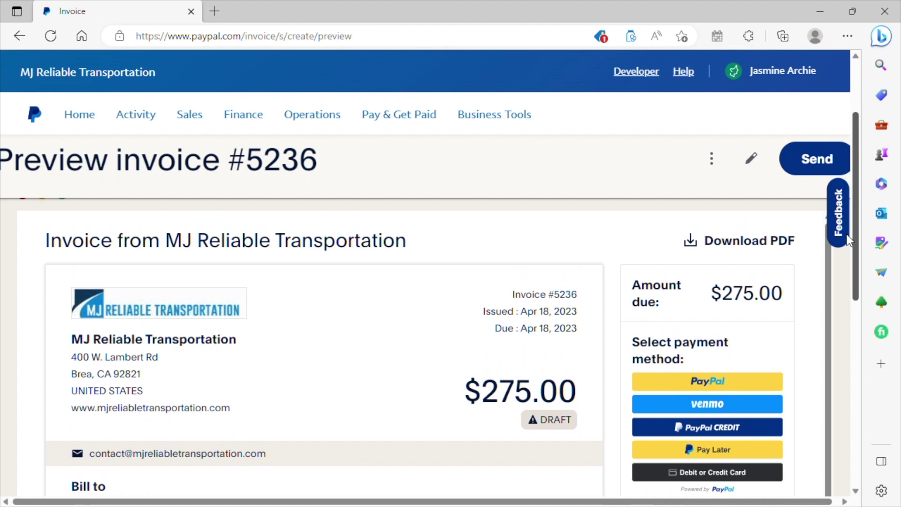